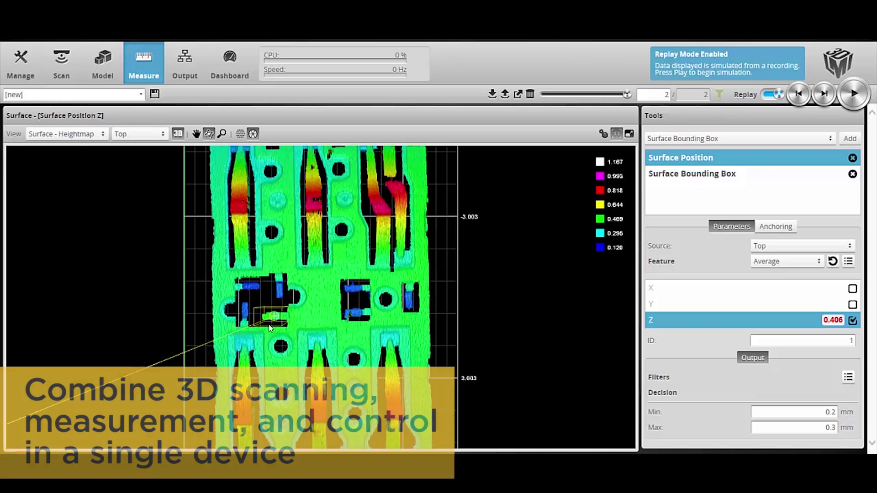
Tilt the heightmap into a 3D perspective before measuring the Section0 profile area
{"action": "left_click_drag", "start_coordinate": [234, 267], "coordinate": [204, 256]}
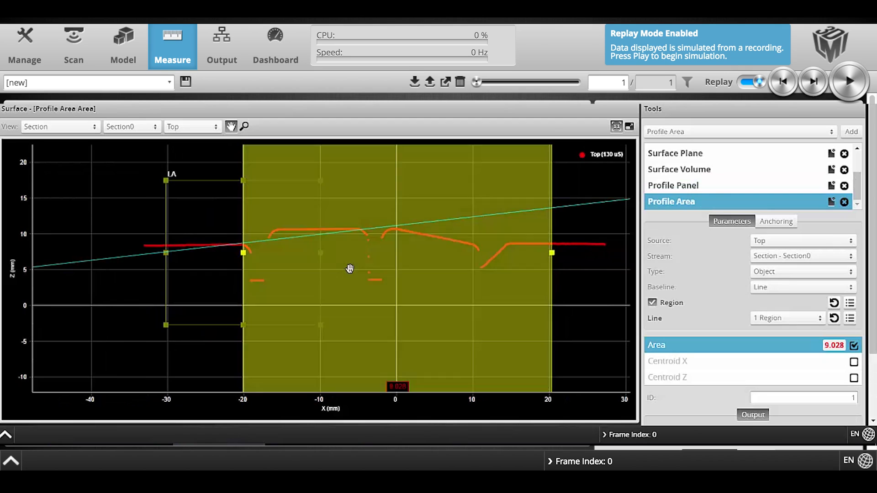
{"action": "scroll", "coordinate": [595, 279], "scroll_direction": "down", "scroll_amount": 2}
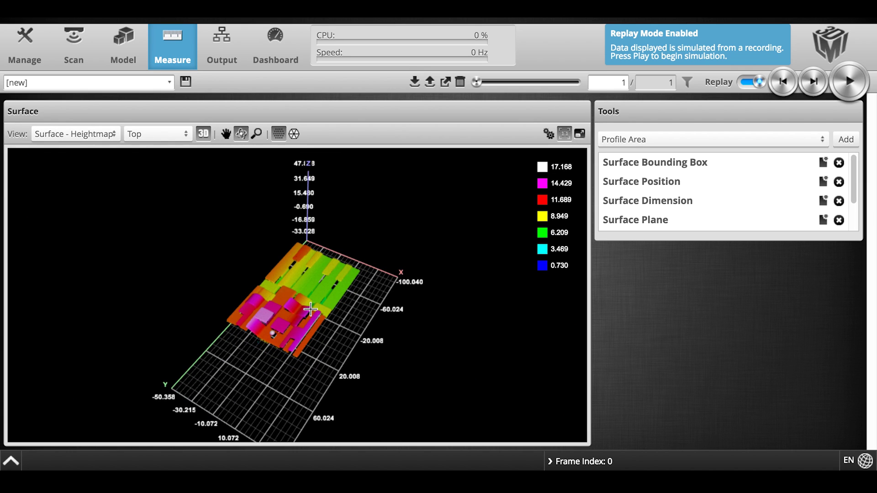
{"action": "scroll", "coordinate": [311, 310], "scroll_direction": "up", "scroll_amount": 3}
{"action": "scroll", "coordinate": [313, 311], "scroll_direction": "up", "scroll_amount": 3}
{"action": "scroll", "coordinate": [313, 312], "scroll_direction": "up", "scroll_amount": 3}
{"action": "scroll", "coordinate": [314, 314], "scroll_direction": "up", "scroll_amount": 3}
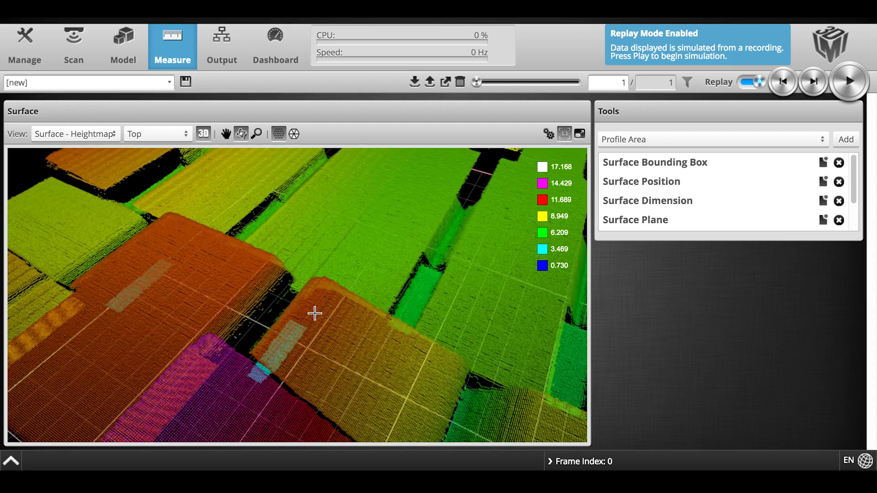
{"action": "scroll", "coordinate": [315, 313], "scroll_direction": "up", "scroll_amount": 3}
{"action": "scroll", "coordinate": [313, 311], "scroll_direction": "up", "scroll_amount": 2}
Orbit the zoomed surface heightmap down to a low viewing angle
{"action": "left_click_drag", "start_coordinate": [287, 304], "coordinate": [333, 283]}
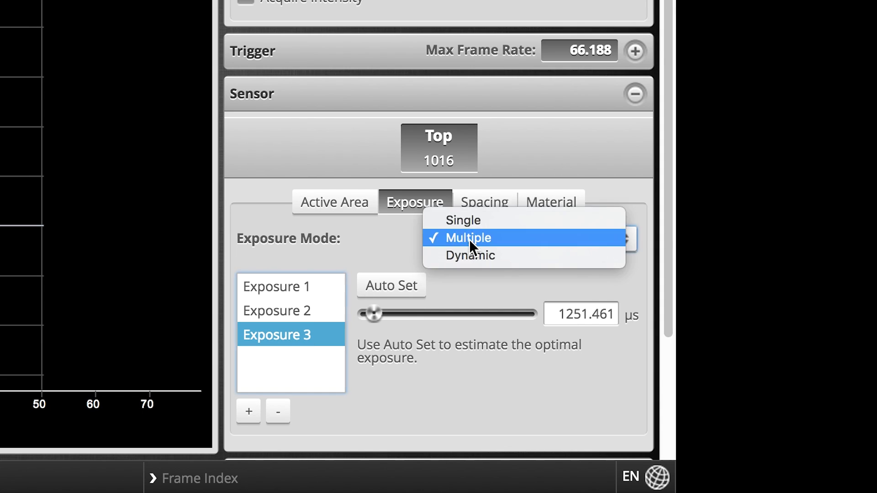
Trigger scanning from the encoder with the trigger spacing at its minimum
{"action": "left_click", "coordinate": [635, 51]}
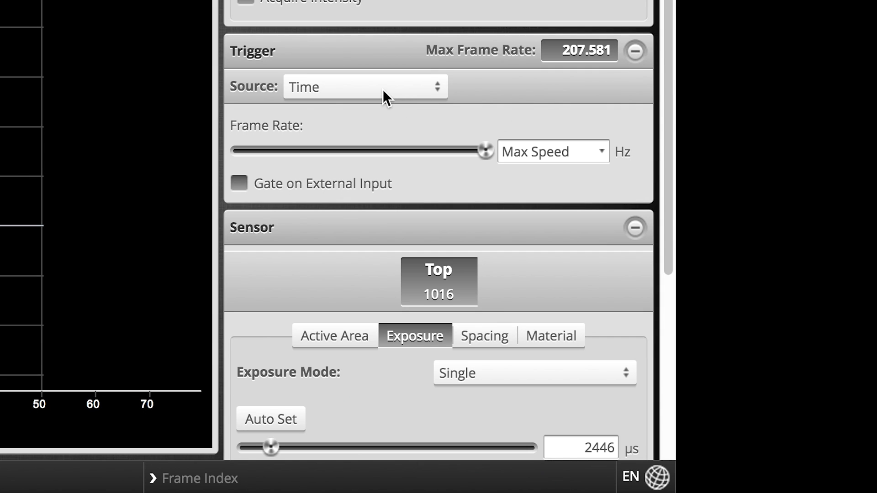
{"action": "left_click", "coordinate": [386, 105]}
{"action": "left_click_drag", "start_coordinate": [349, 123], "coordinate": [247, 150]}
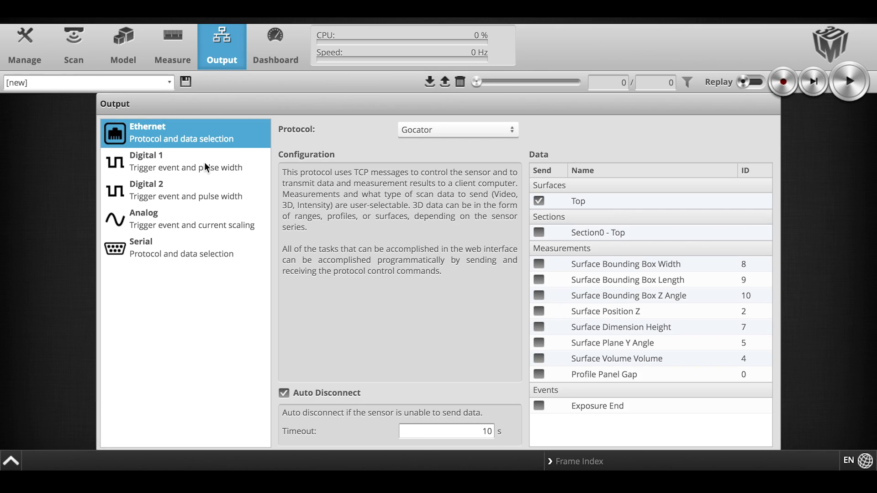
Bring up the analog current output channel settings
{"action": "left_click", "coordinate": [204, 163]}
{"action": "left_click", "coordinate": [206, 214]}
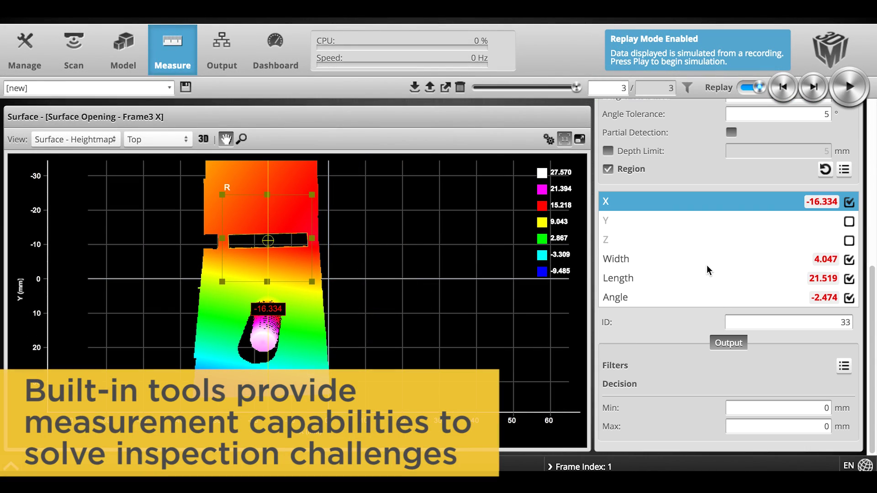
Give the slot Width measurement decision limits of Min 4 and Max 6 mm
{"action": "left_click", "coordinate": [707, 259]}
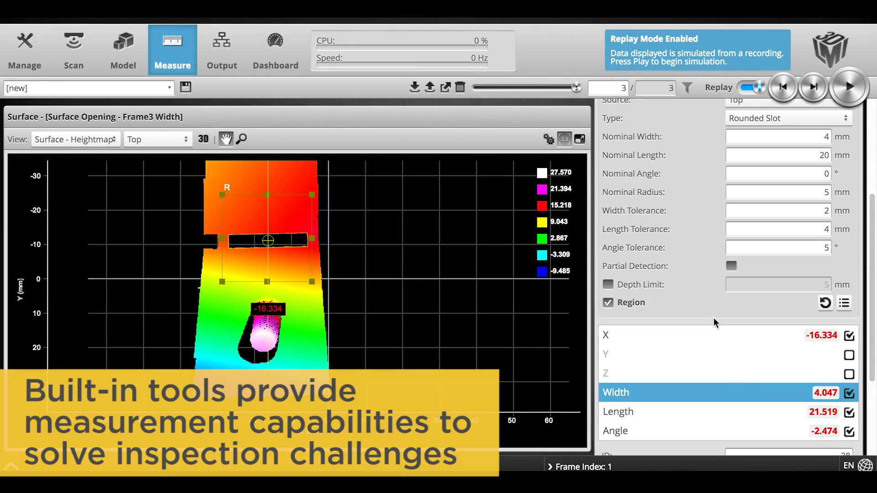
{"action": "scroll", "coordinate": [730, 372], "scroll_direction": "down", "scroll_amount": 2}
{"action": "left_click", "coordinate": [847, 404]}
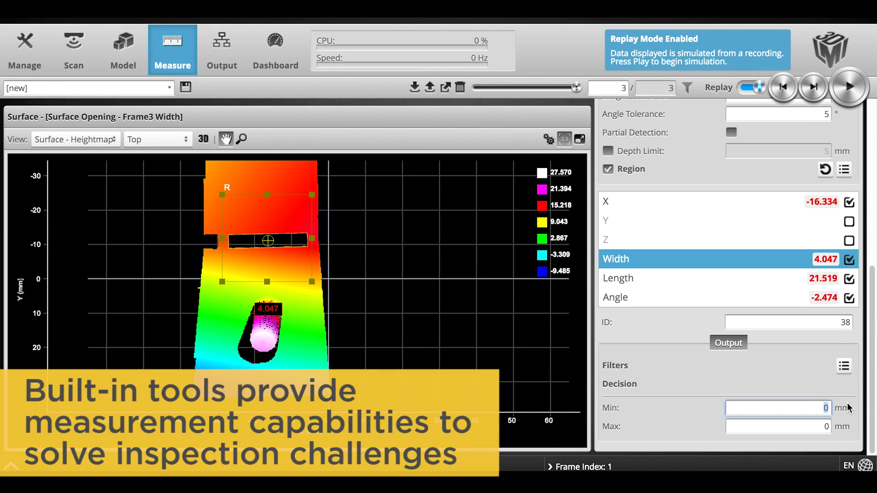
{"action": "type", "text": "4"}
{"action": "key", "text": "Tab"}
{"action": "type", "text": "6"}
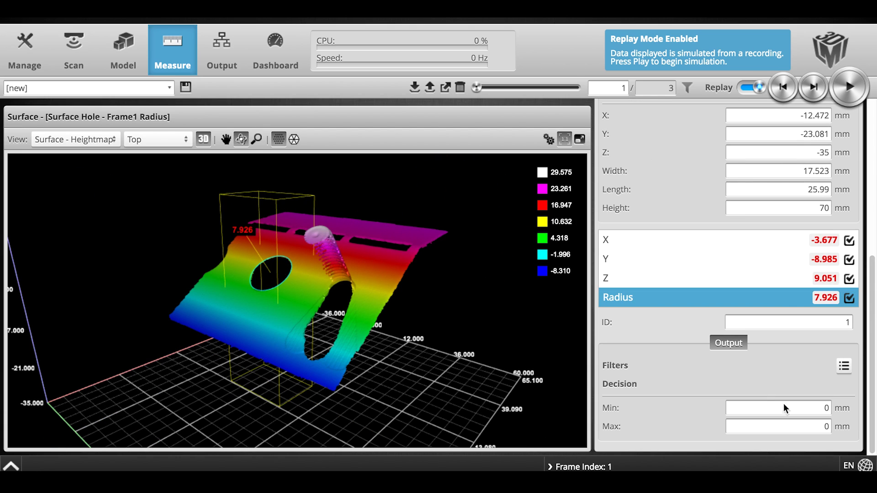
Give the hole Radius measurement decision limits of Min 7 and Max 10 mm
{"action": "left_click", "coordinate": [783, 408]}
{"action": "type", "text": "7"}
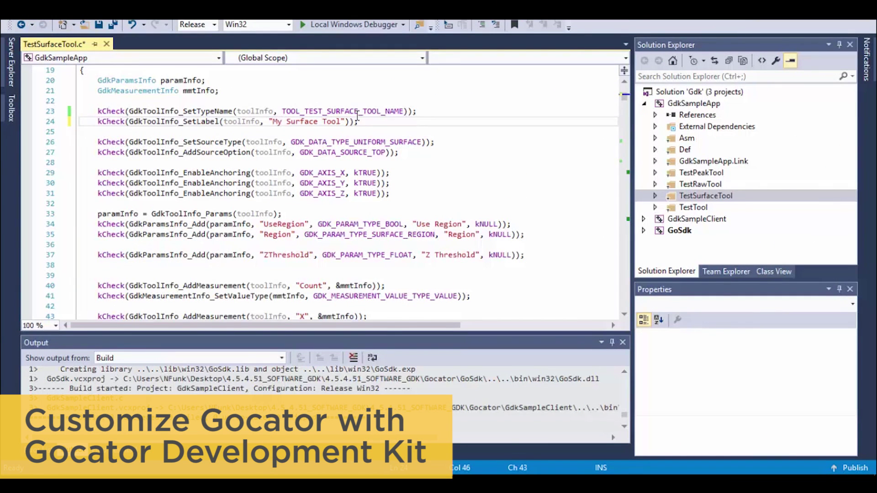
Build the custom tool project in Visual Studio with Ctrl+F7
{"action": "key", "text": "ctrl+F7"}
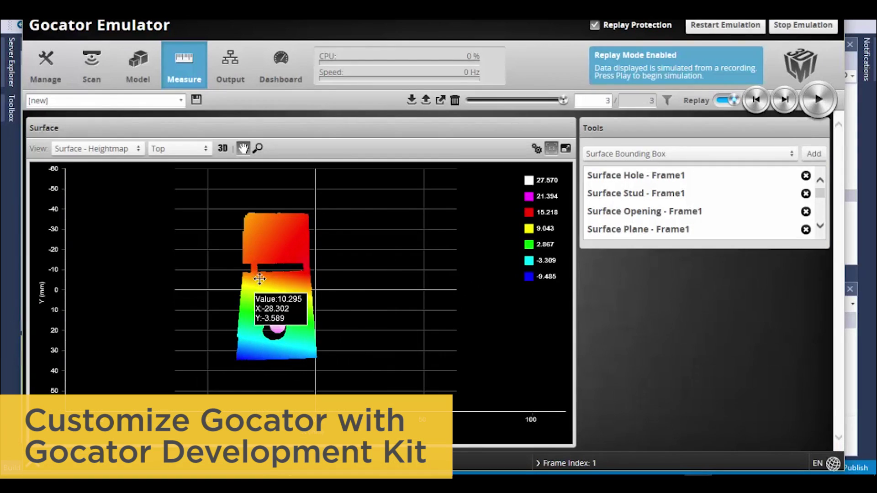